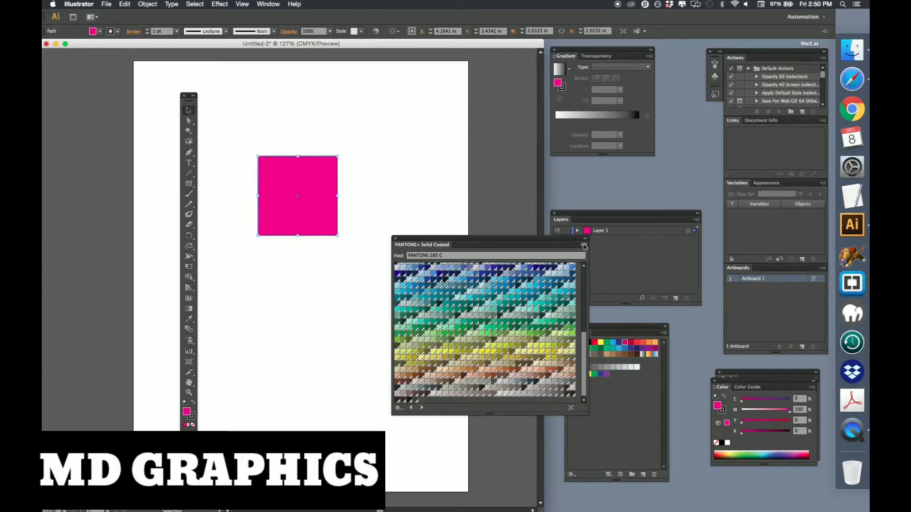
- Show the PANTONE+ Solid Coated swatches as large thumbnails, then find and apply PANTONE 300 C as the selected square's fill
{"action": "left_click", "coordinate": [584, 245]}
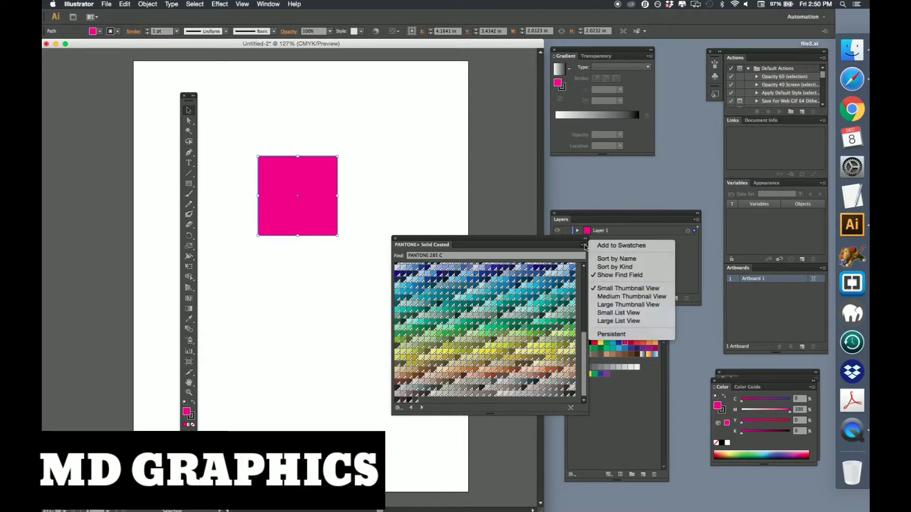
{"action": "left_click", "coordinate": [640, 308]}
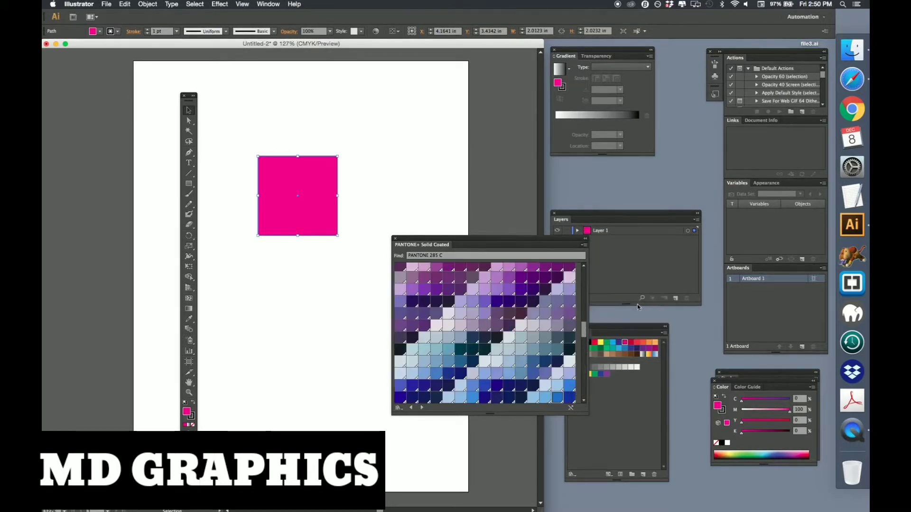
{"action": "double_click", "coordinate": [433, 256]}
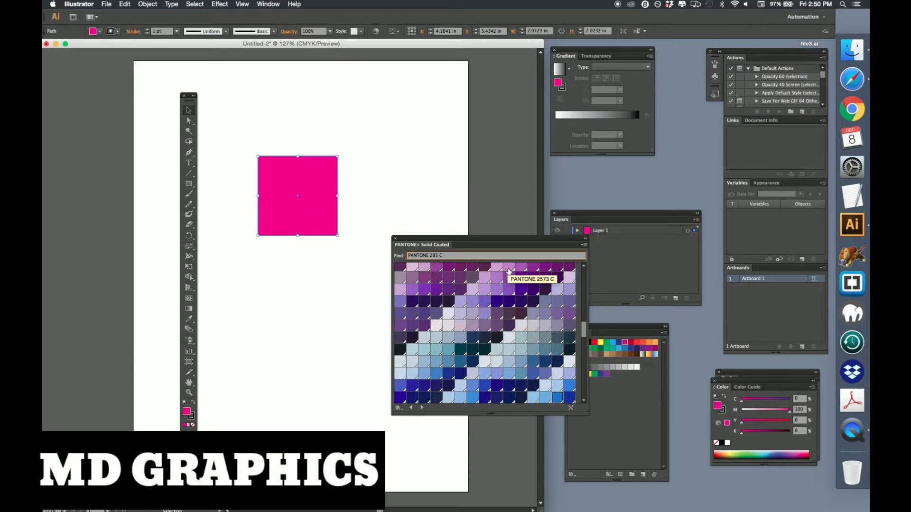
{"action": "type", "text": "red"}
{"action": "type", "text": "300"}
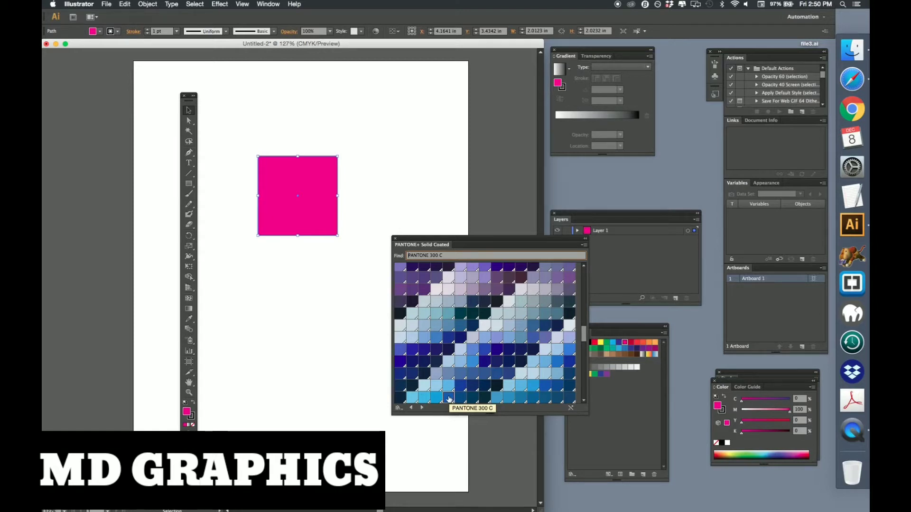
{"action": "left_click", "coordinate": [449, 398]}
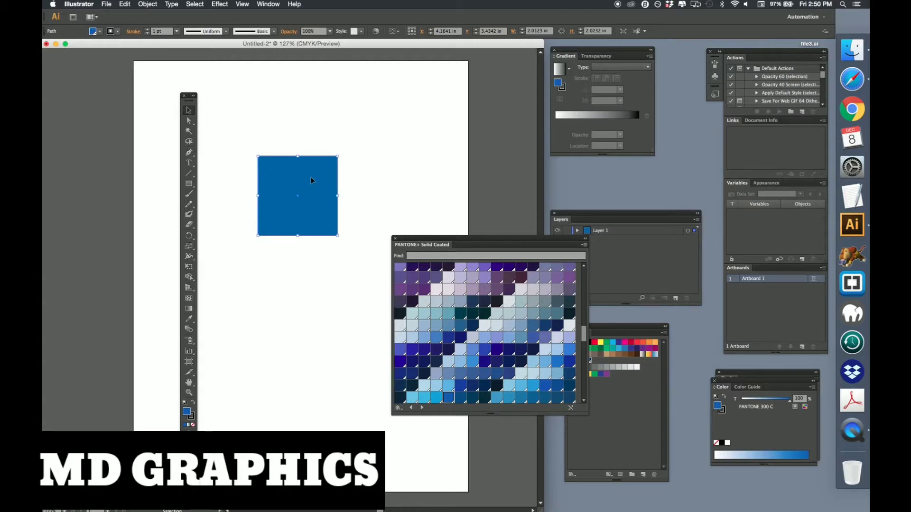
- Move the PANTONE+ Solid Coated library away from the artboard and place the Swatches panel above it, overlapping Layers
{"action": "left_click_drag", "start_coordinate": [435, 239], "coordinate": [596, 400]}
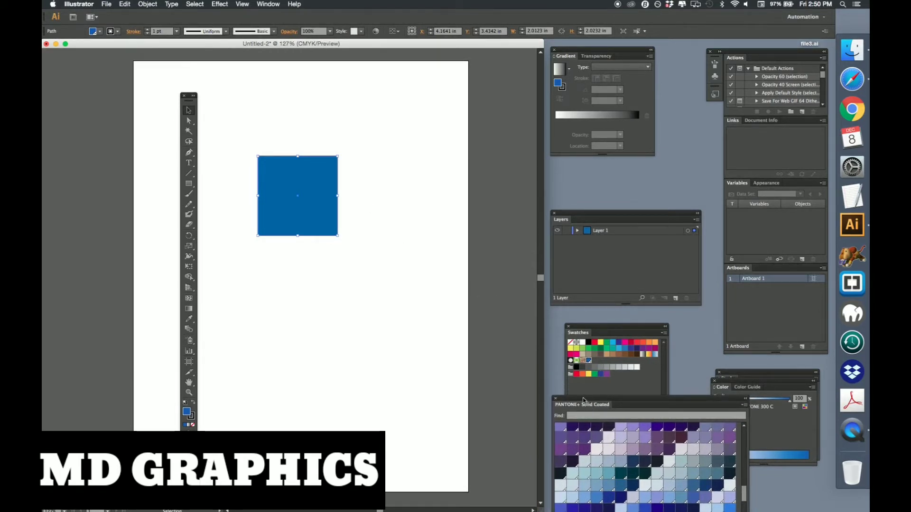
{"action": "left_click", "coordinate": [608, 392]}
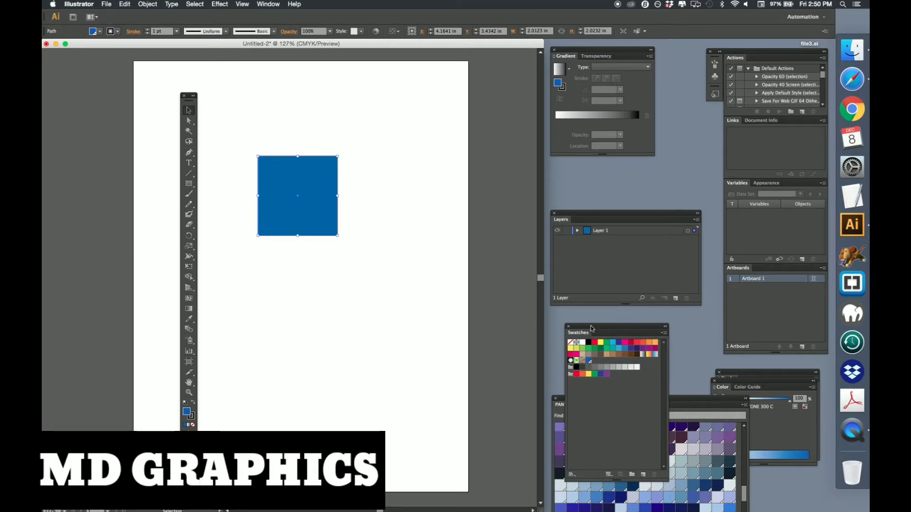
{"action": "left_click_drag", "start_coordinate": [591, 325], "coordinate": [593, 231]}
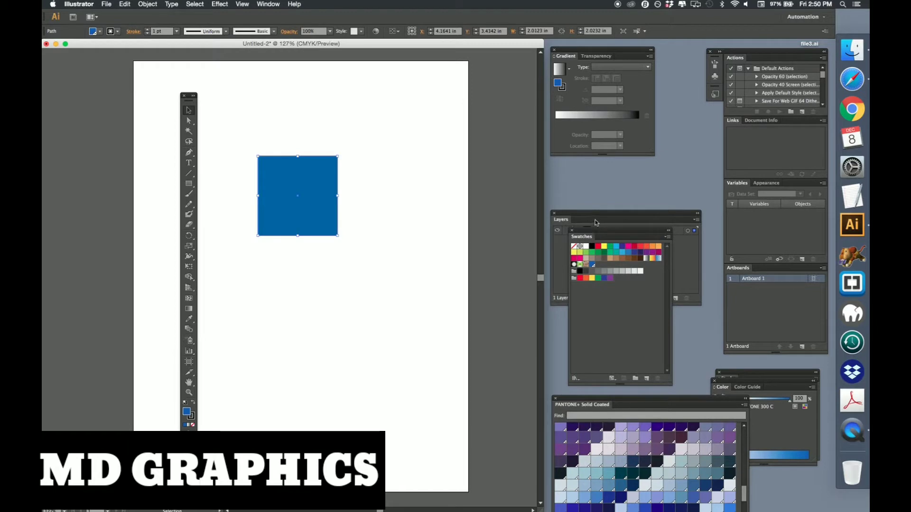
- Bring the Layers panel to the front, then close the Swatches panel and display it again
{"action": "left_click", "coordinate": [575, 217]}
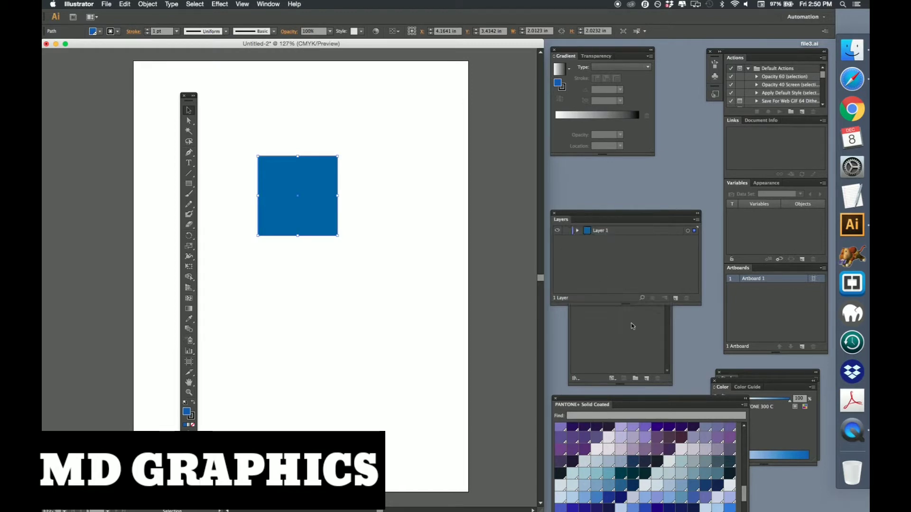
{"action": "left_click", "coordinate": [268, 4]}
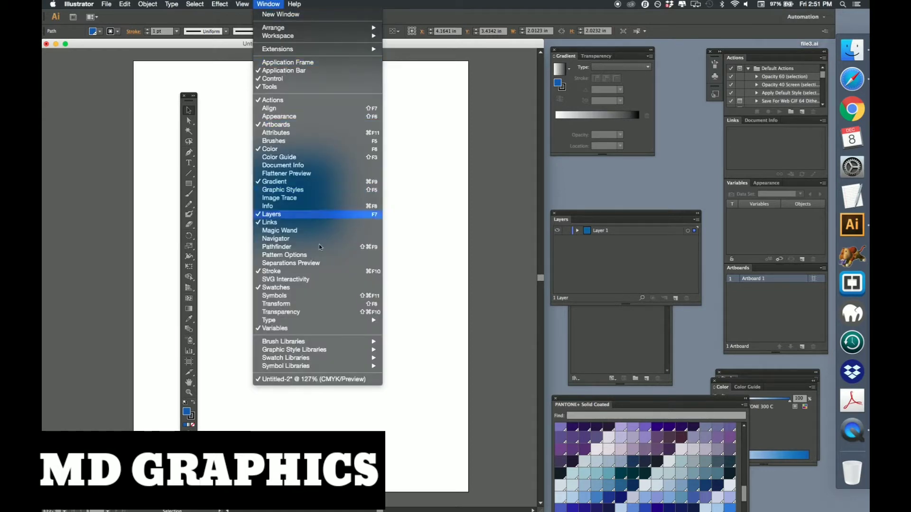
{"action": "left_click", "coordinate": [289, 288]}
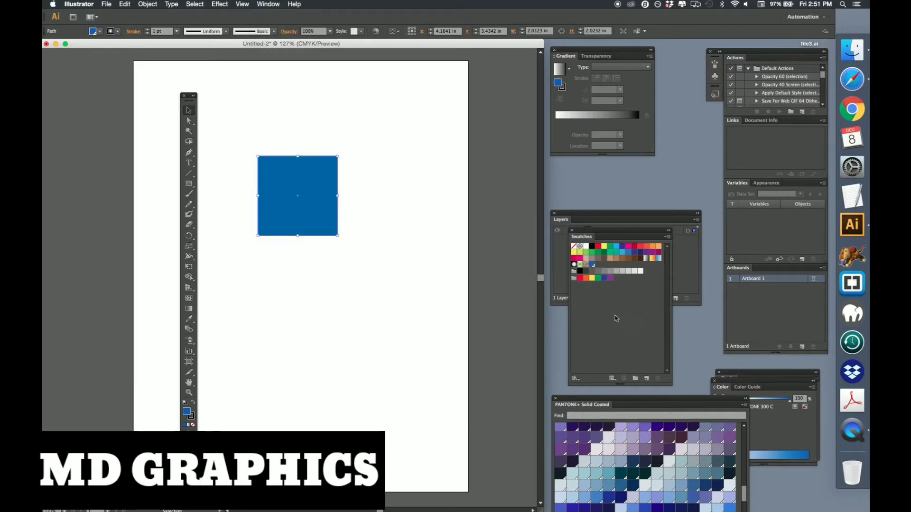
{"action": "left_click", "coordinate": [573, 231]}
{"action": "left_click", "coordinate": [264, 4]}
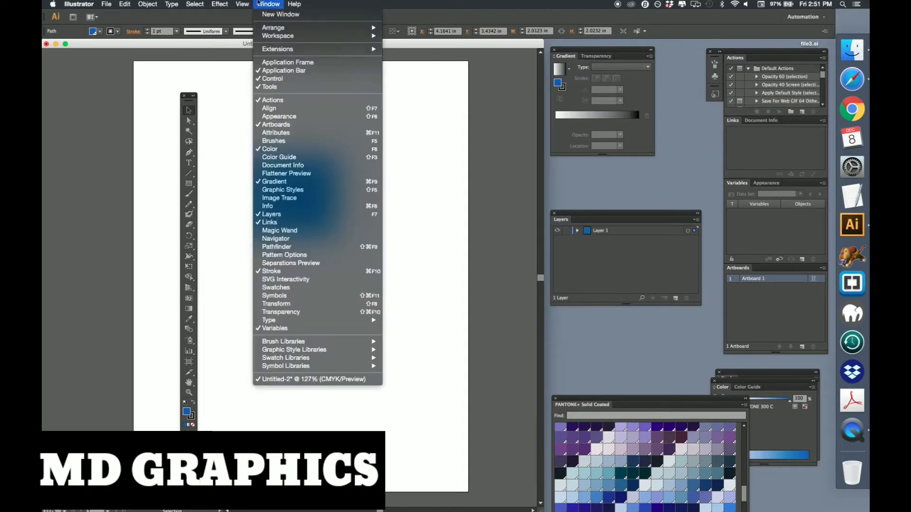
{"action": "left_click", "coordinate": [329, 287]}
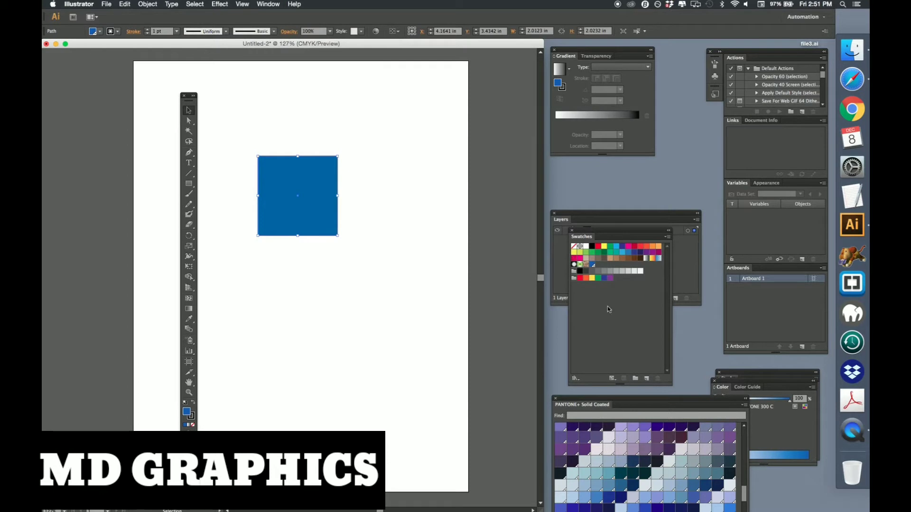
- Load the Renaissance swatch library from Art History and fill the square with its green C=55 M=25 Y=64 K=20 swatch
{"action": "left_click_drag", "start_coordinate": [611, 401], "coordinate": [576, 354]}
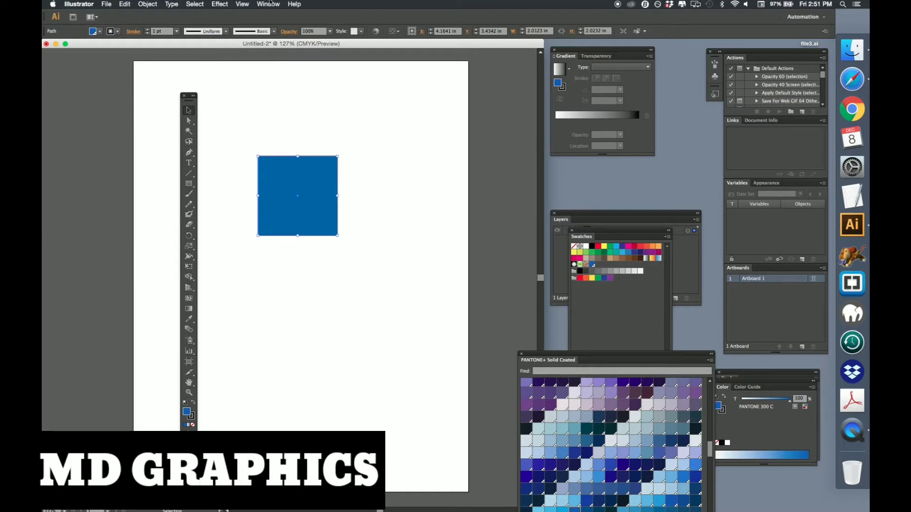
{"action": "left_click", "coordinate": [269, 3]}
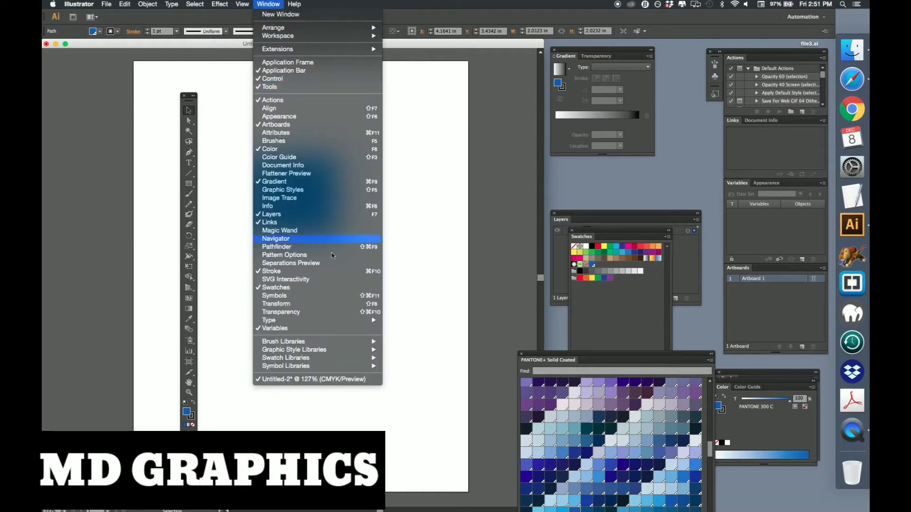
{"action": "mouse_move", "coordinate": [324, 359]}
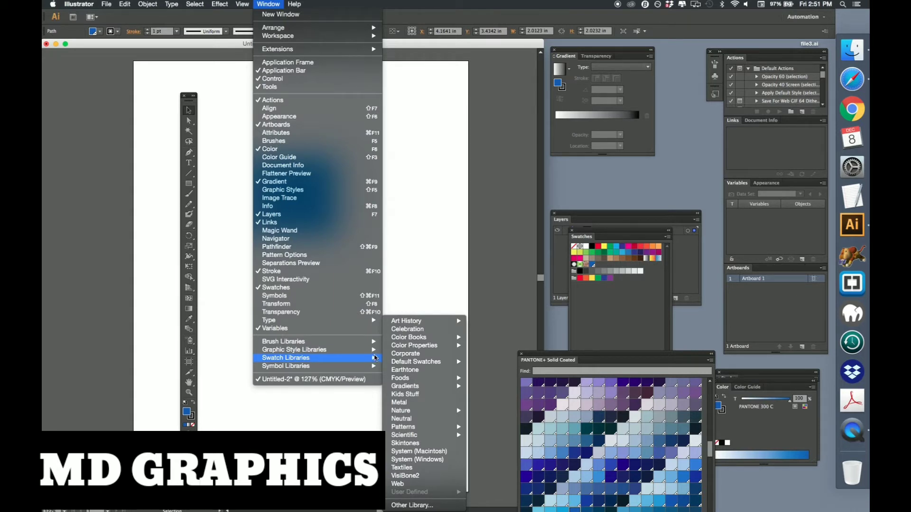
{"action": "mouse_move", "coordinate": [442, 325]}
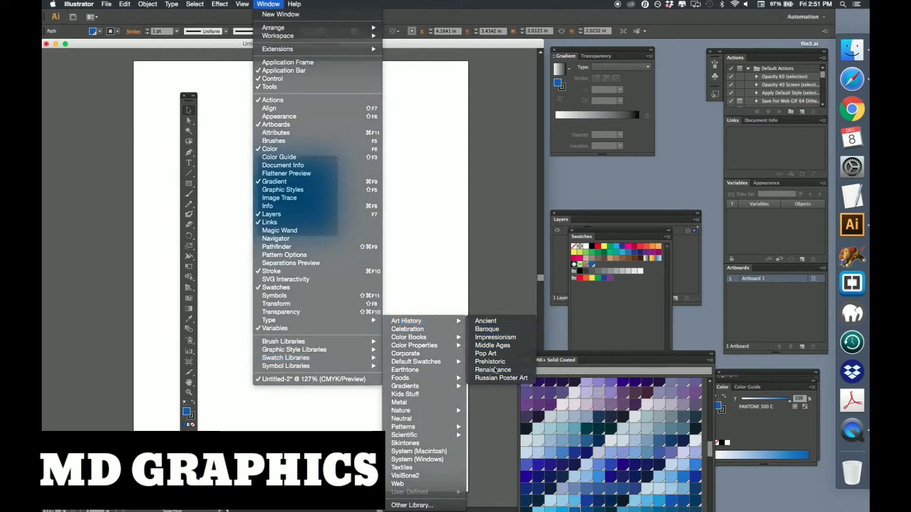
{"action": "left_click", "coordinate": [495, 370]}
{"action": "left_click_drag", "start_coordinate": [560, 357], "coordinate": [547, 162]}
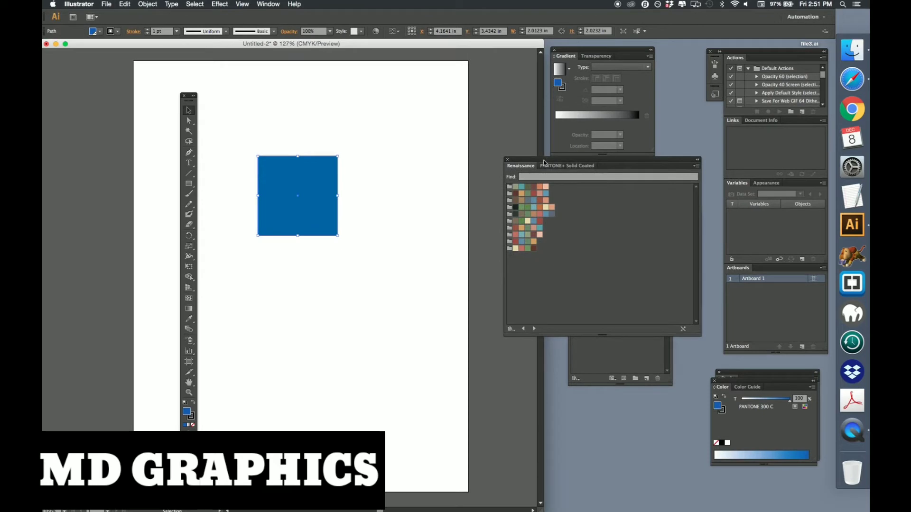
{"action": "left_click", "coordinate": [527, 214]}
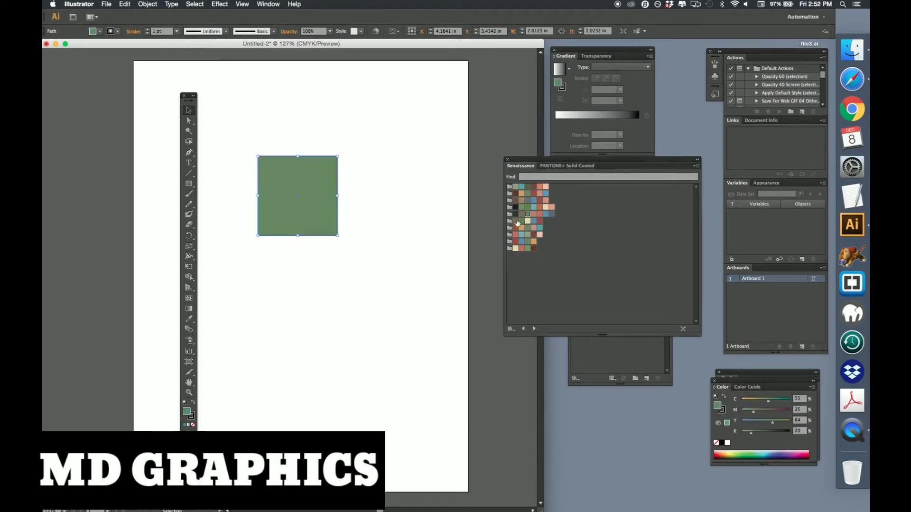
- Draw a rectangle about 2.01 by 1.86 in below the green square and fill it with the Renaissance swatch C=57 M=42 Y=24 K=30
{"action": "left_click", "coordinate": [188, 184]}
{"action": "left_click_drag", "start_coordinate": [295, 257], "coordinate": [376, 330]}
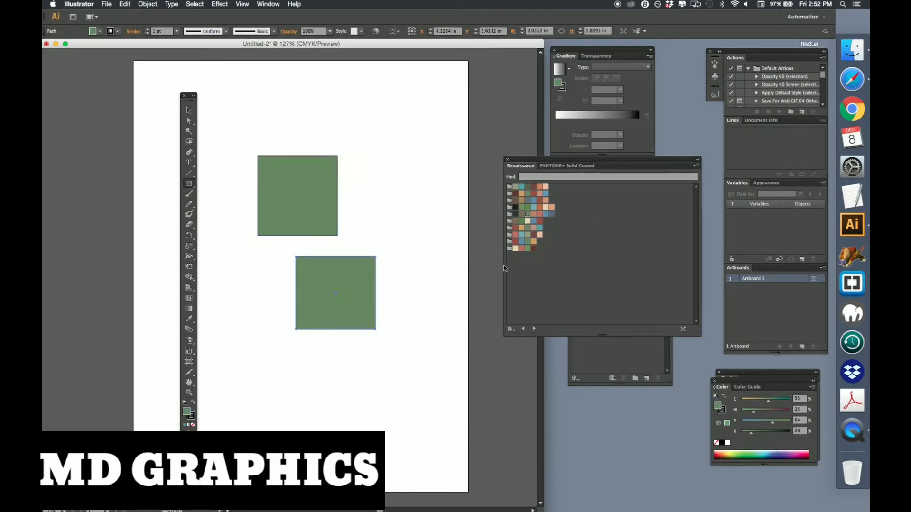
{"action": "left_click", "coordinate": [552, 215]}
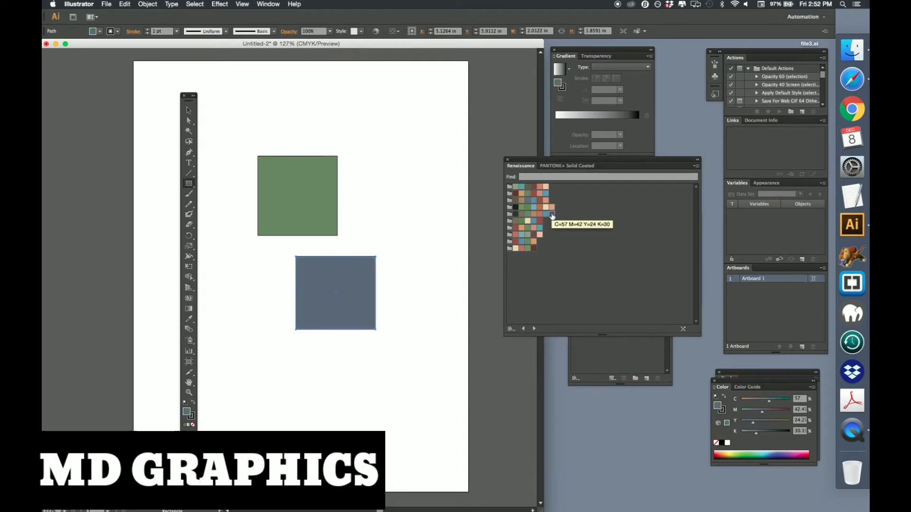
{"action": "left_click", "coordinate": [189, 111]}
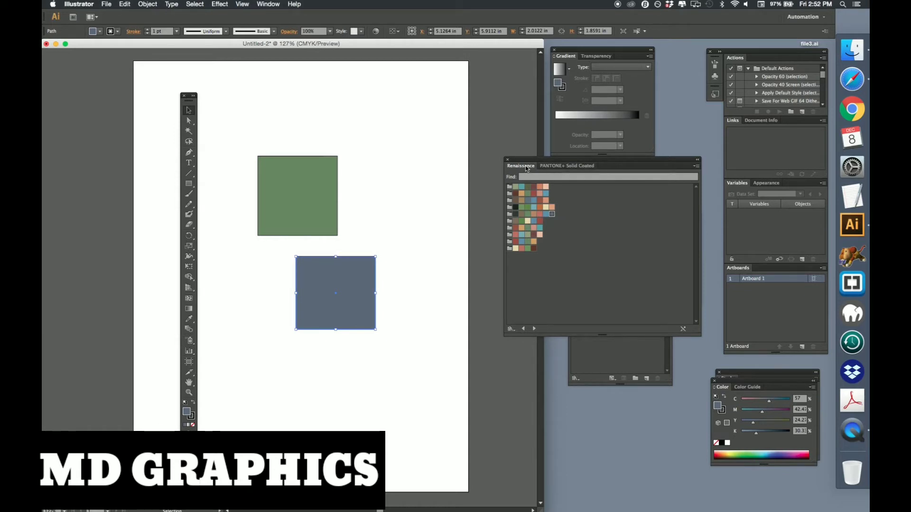
- Separate the Renaissance library from the PANTONE+ Solid Coated group and load the Fruit swatch library from Foods
{"action": "left_click_drag", "start_coordinate": [525, 168], "coordinate": [565, 361]}
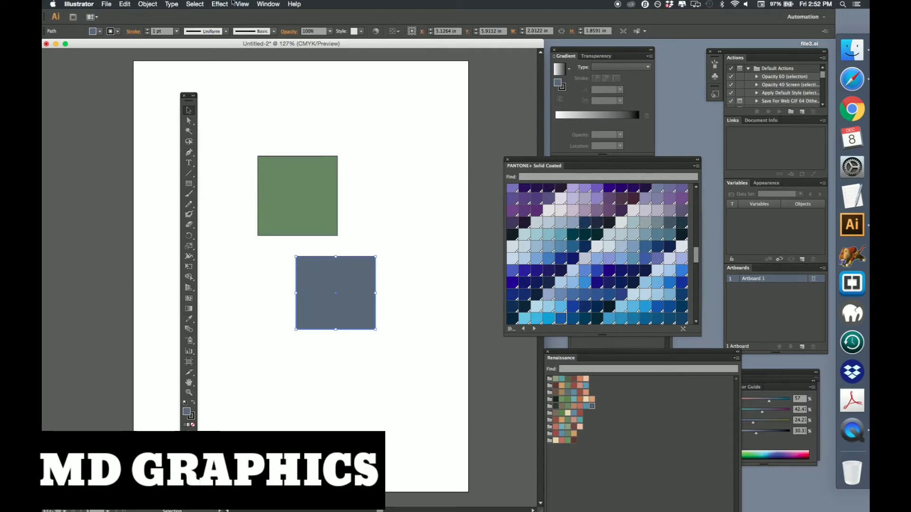
{"action": "left_click", "coordinate": [266, 4]}
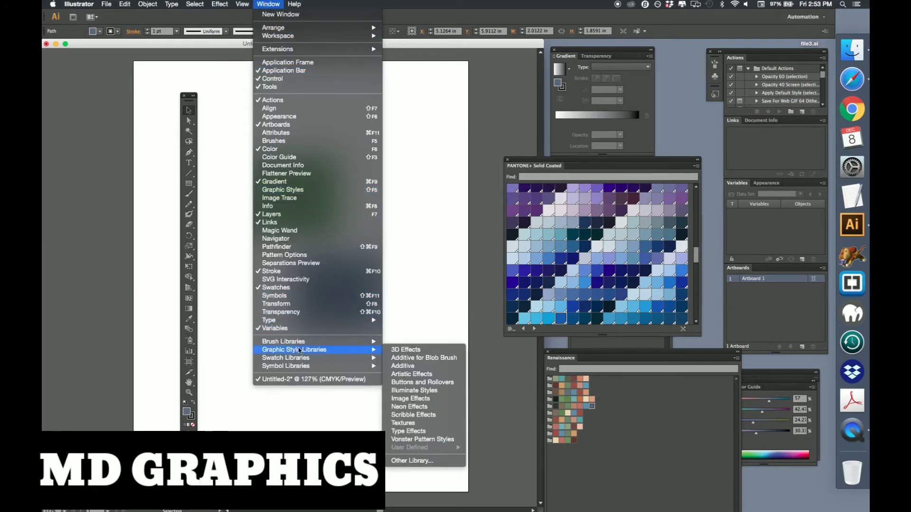
{"action": "mouse_move", "coordinate": [301, 360]}
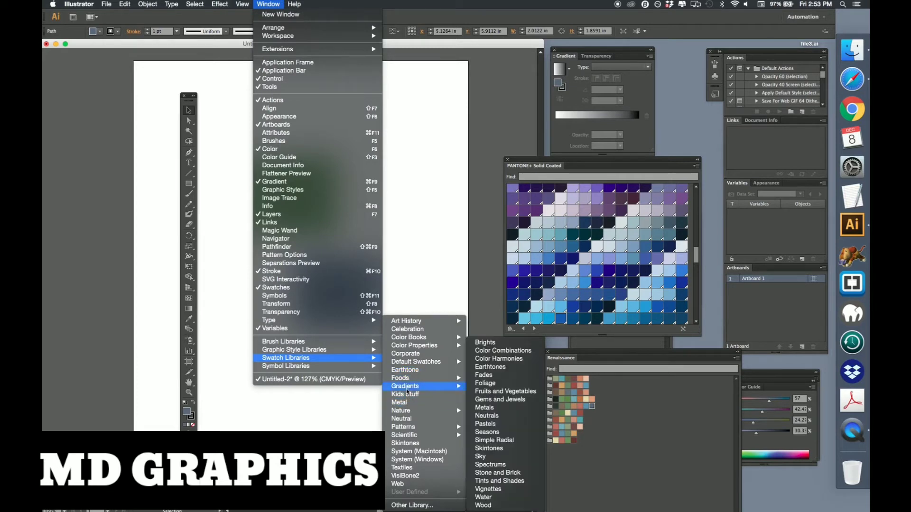
{"action": "mouse_move", "coordinate": [406, 379]}
{"action": "mouse_move", "coordinate": [441, 382]}
{"action": "left_click", "coordinate": [483, 386]}
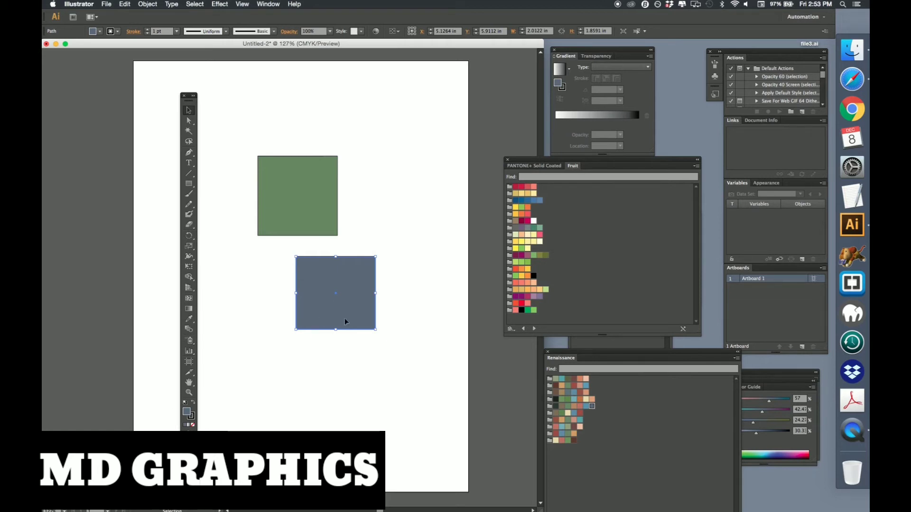
- With the Gradient tool active, place the Gradient panel below the Fruit library and apply a white-to-black linear gradient to the lower rectangle
{"action": "left_click", "coordinate": [189, 310]}
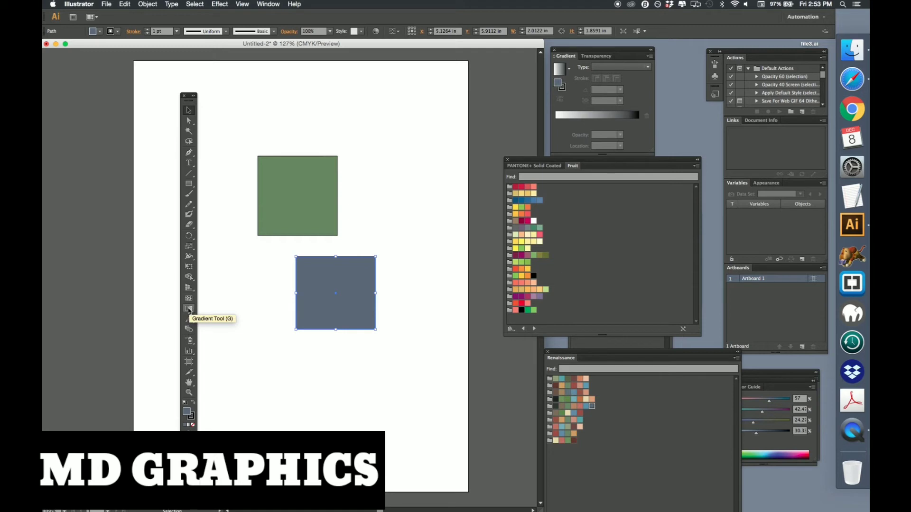
{"action": "left_click", "coordinate": [189, 310]}
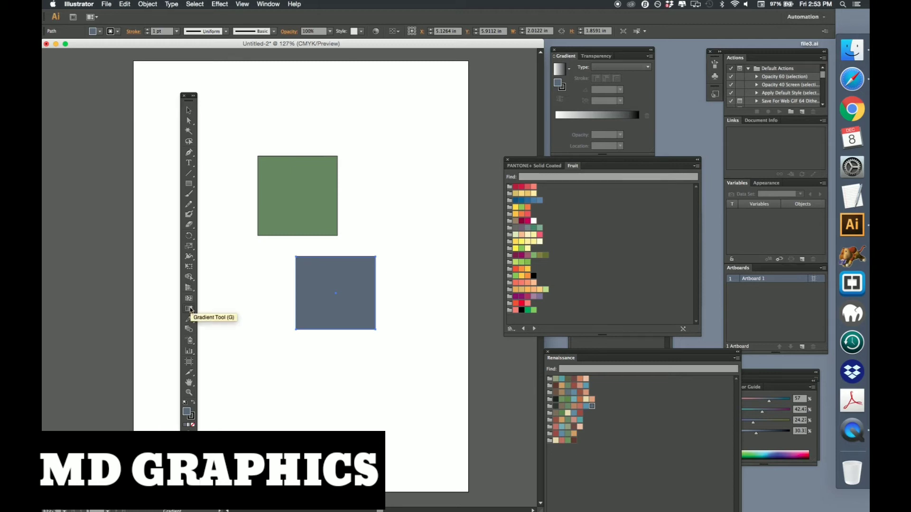
{"action": "left_click", "coordinate": [190, 309]}
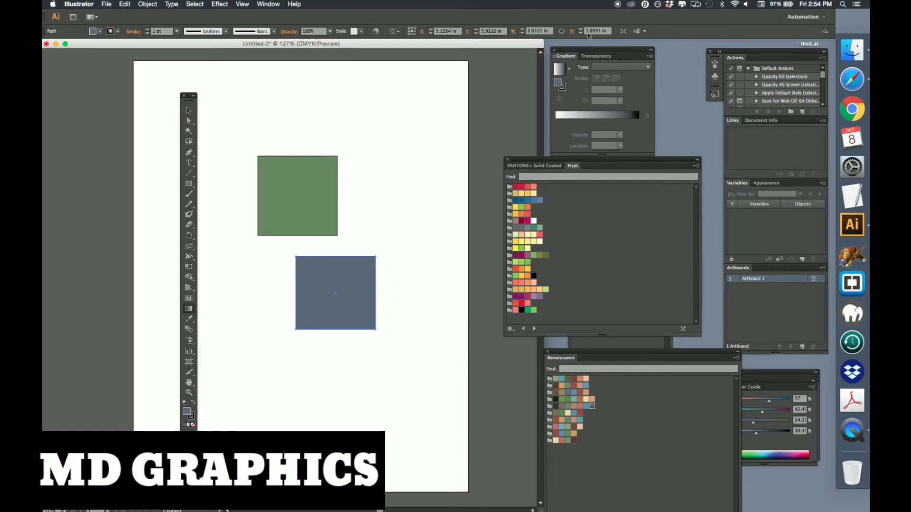
{"action": "left_click_drag", "start_coordinate": [571, 49], "coordinate": [505, 377]}
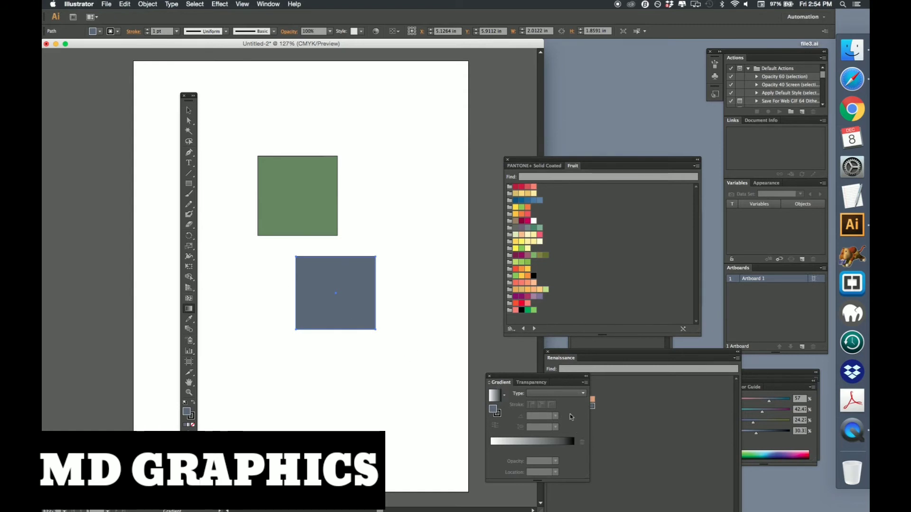
{"action": "left_click", "coordinate": [564, 442]}
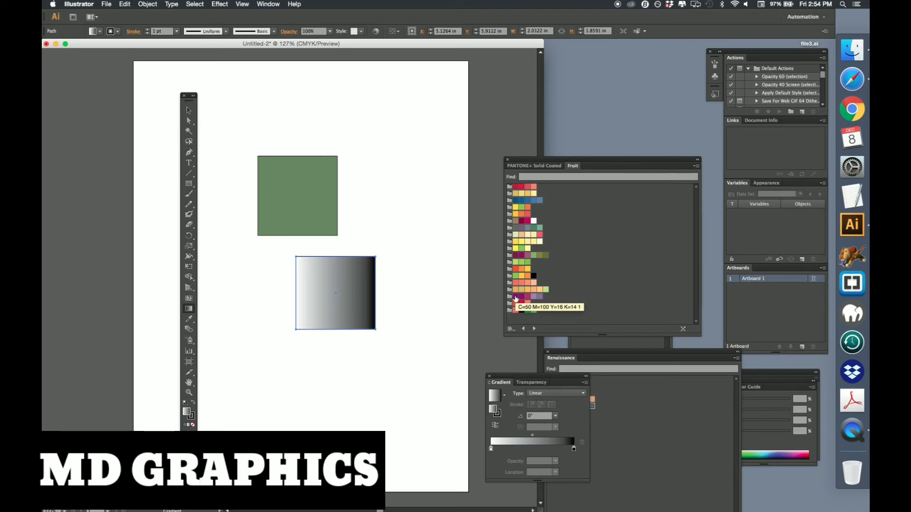
- Set the gradient's black end to the Fruit swatch C=50 M=100 Y=16 K=14 and redirect the gradient across the rectangle
{"action": "left_click_drag", "start_coordinate": [516, 298], "coordinate": [574, 448]}
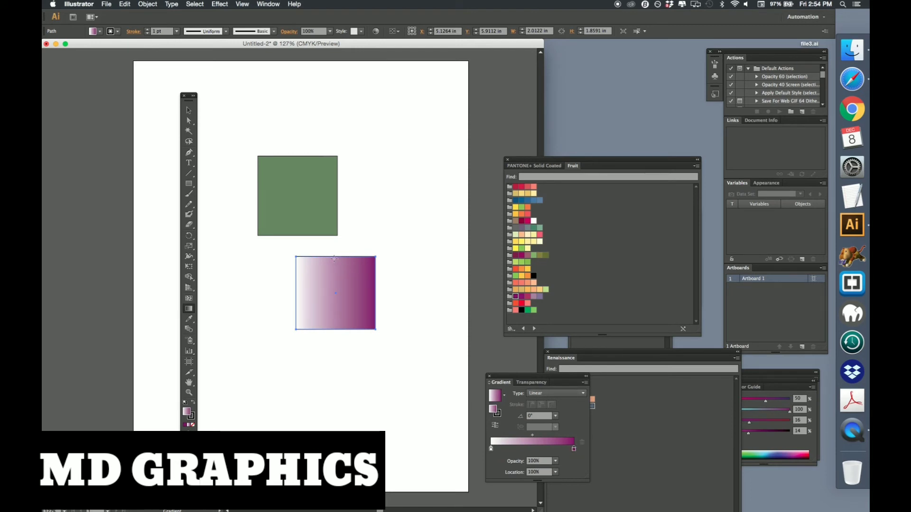
{"action": "left_click", "coordinate": [191, 310]}
{"action": "left_click_drag", "start_coordinate": [321, 258], "coordinate": [320, 322]}
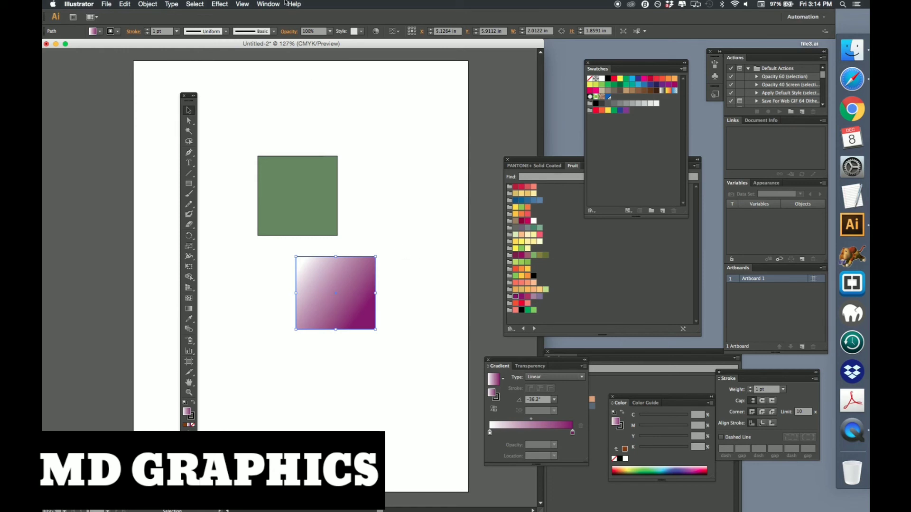
- Load the Seasons swatch library from the Gradients collection
{"action": "left_click", "coordinate": [264, 4]}
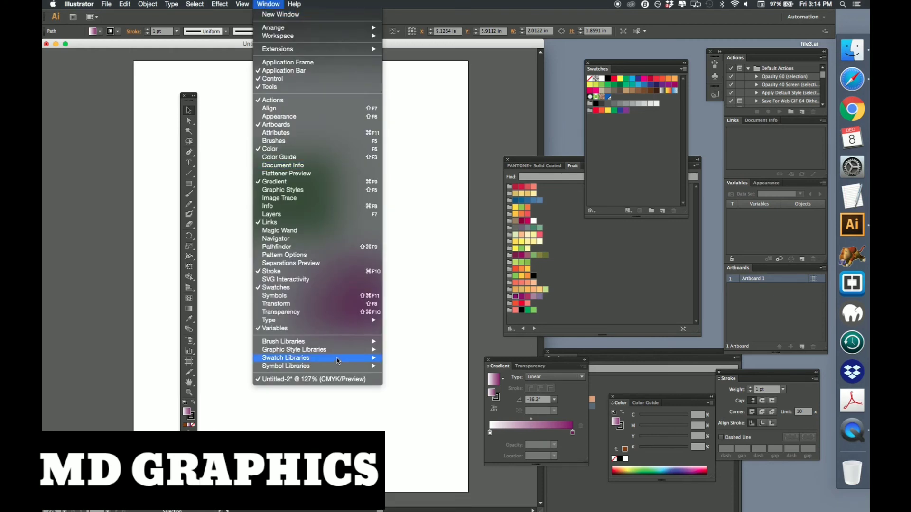
{"action": "mouse_move", "coordinate": [338, 361]}
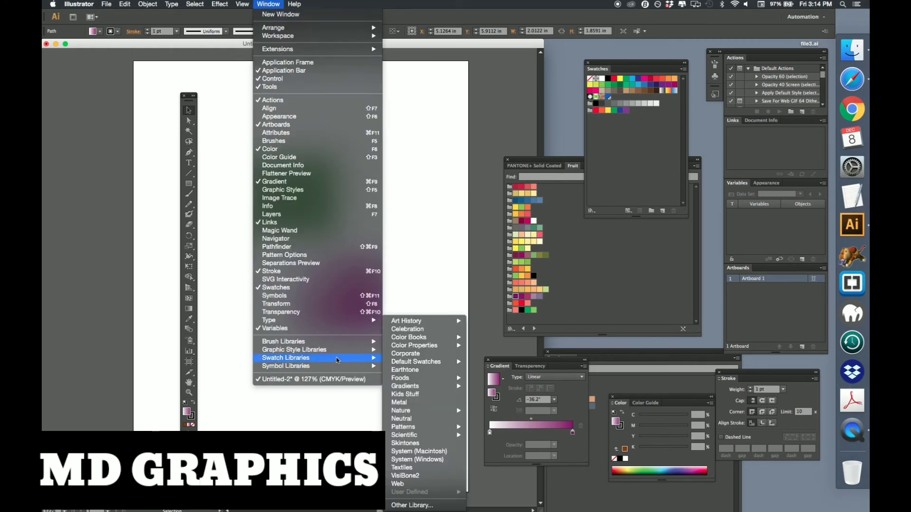
{"action": "mouse_move", "coordinate": [420, 364]}
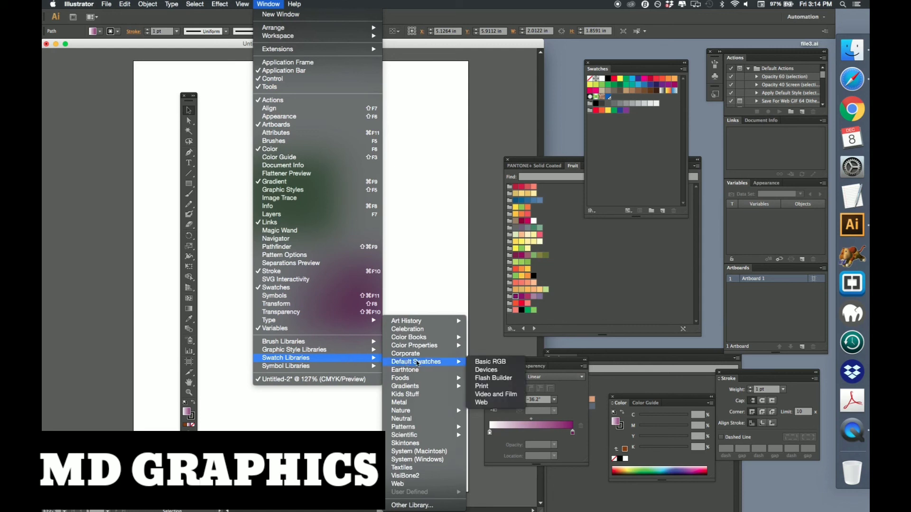
{"action": "mouse_move", "coordinate": [412, 389]}
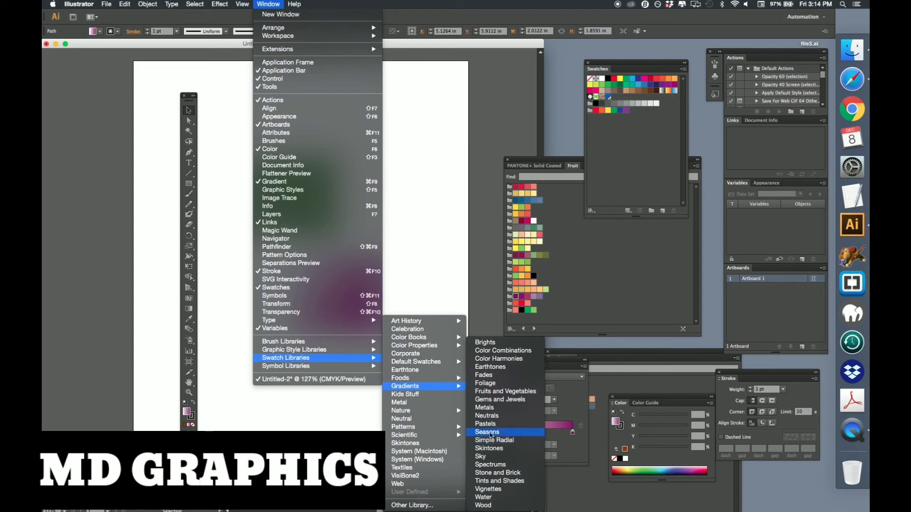
{"action": "left_click", "coordinate": [491, 433]}
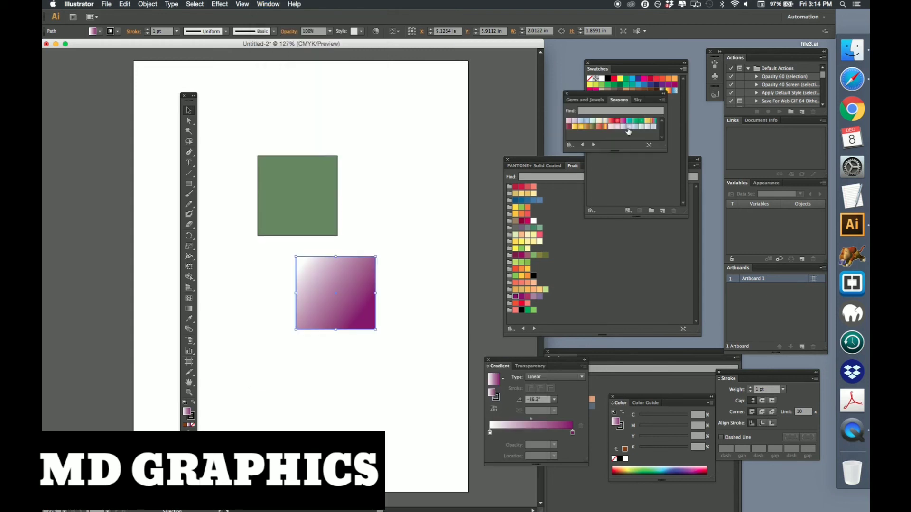
- Display the Seasons library as large thumbnails in an enlarged panel and fill the lower rectangle with its first, pale pink gradient
{"action": "left_click", "coordinate": [663, 101]}
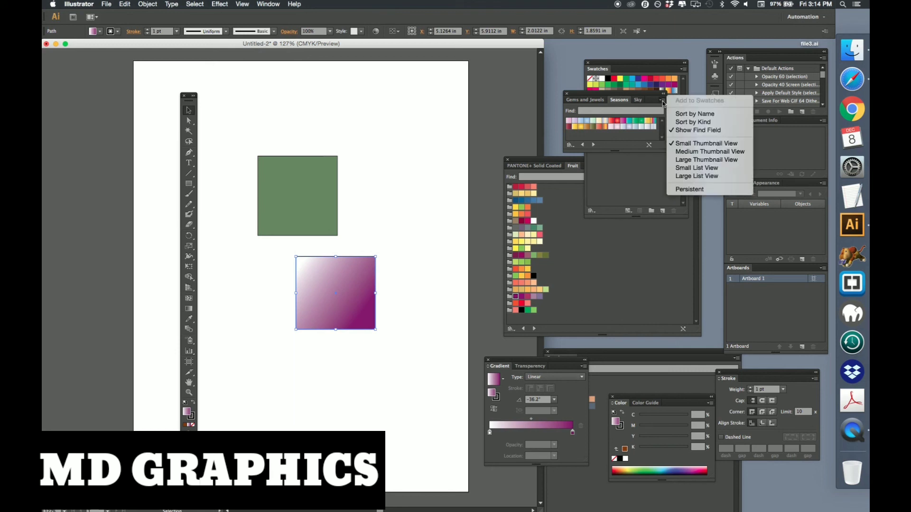
{"action": "left_click", "coordinate": [697, 160]}
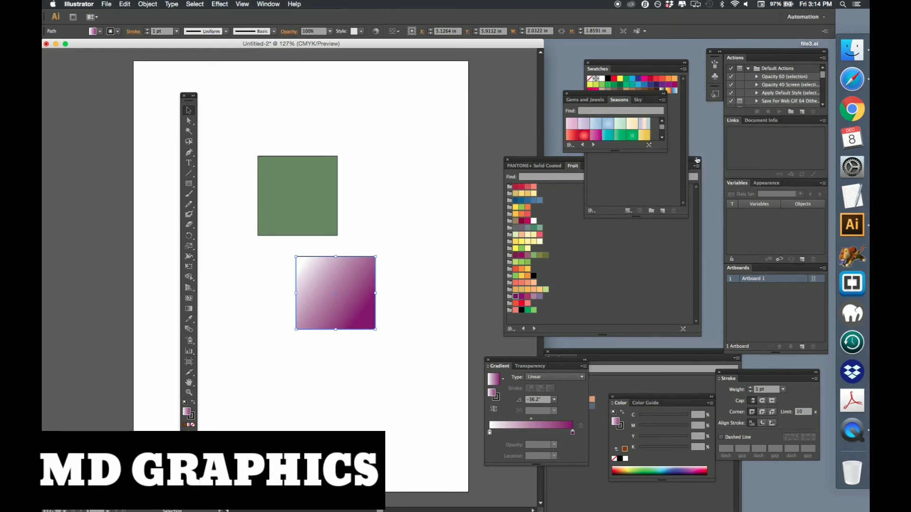
{"action": "left_click_drag", "start_coordinate": [664, 148], "coordinate": [721, 268]}
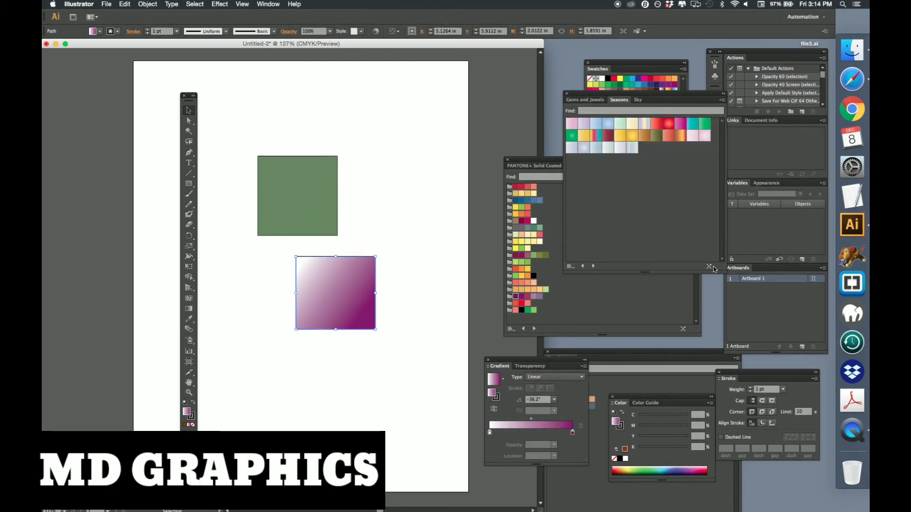
{"action": "left_click", "coordinate": [571, 124]}
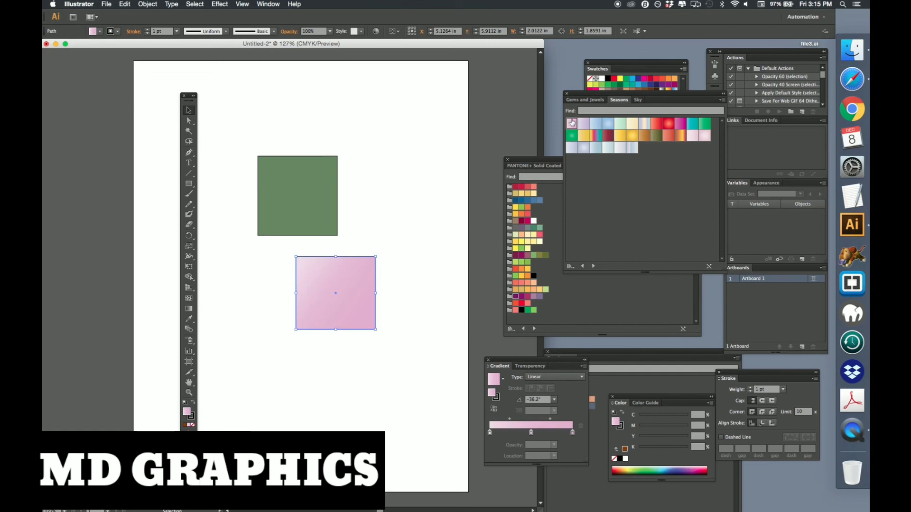